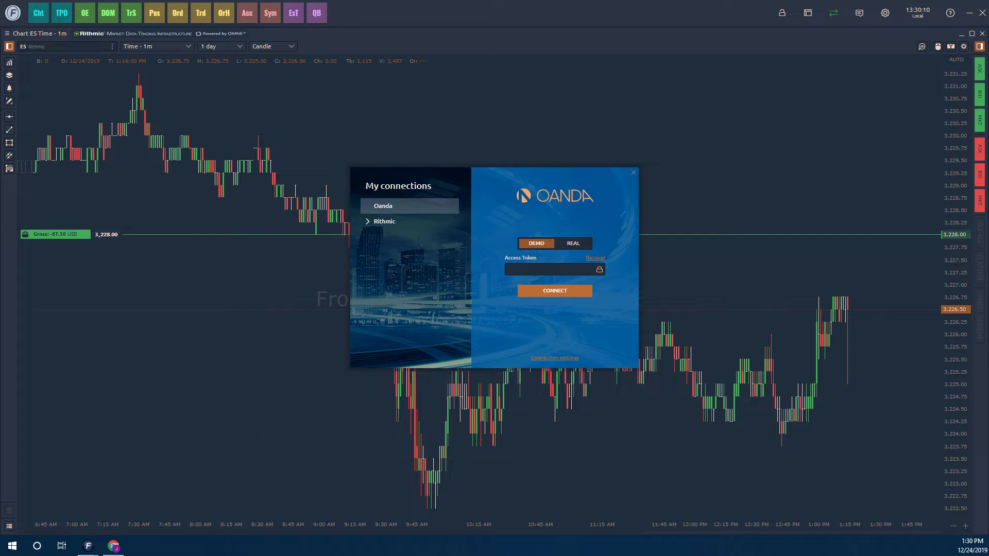
# Step: Bring up the OANDA Practice Account overview in Chrome and highlight its My Services heading
pyautogui.click(113, 546)
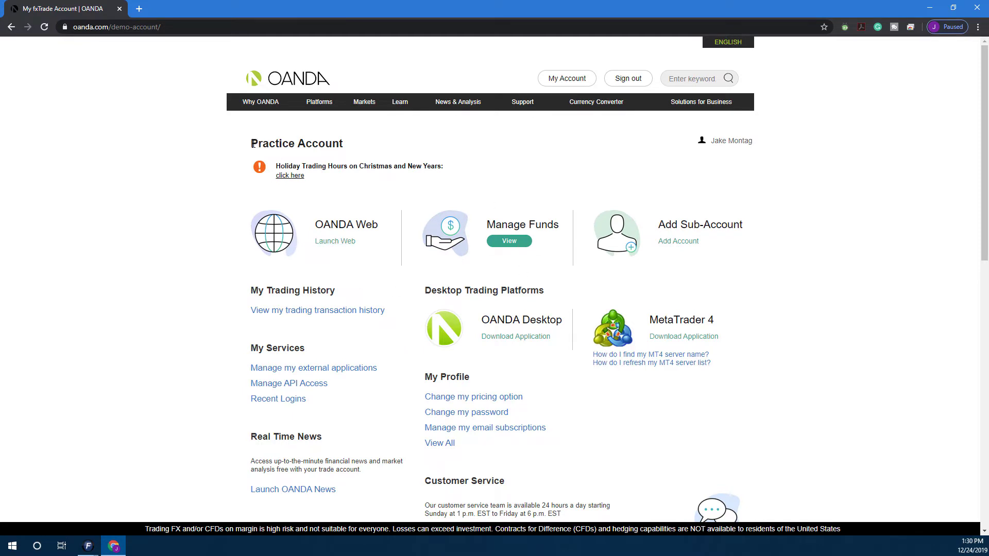
pyautogui.tripleClick(349, 142)
pyautogui.moveTo(265, 154); pyautogui.dragTo(188, 145)
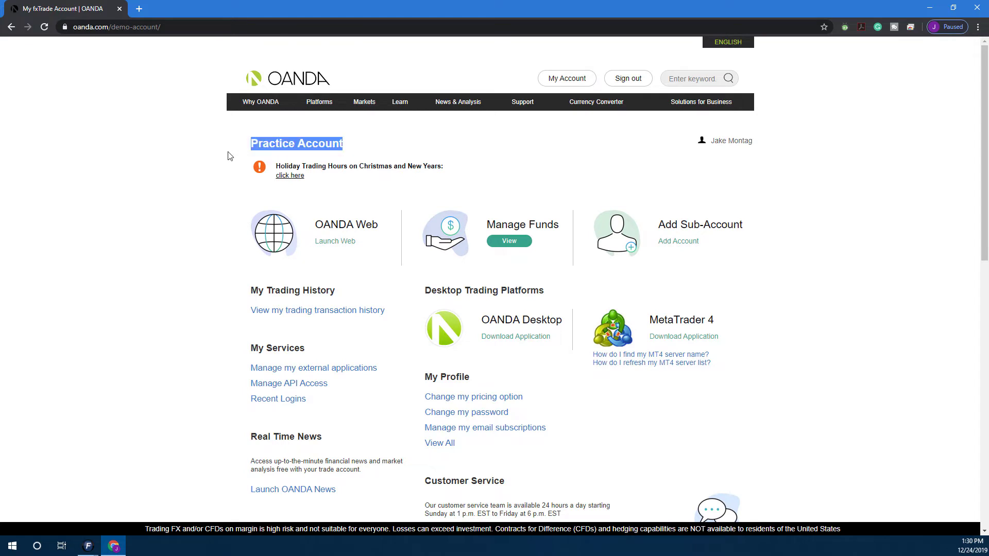
pyautogui.click(392, 161)
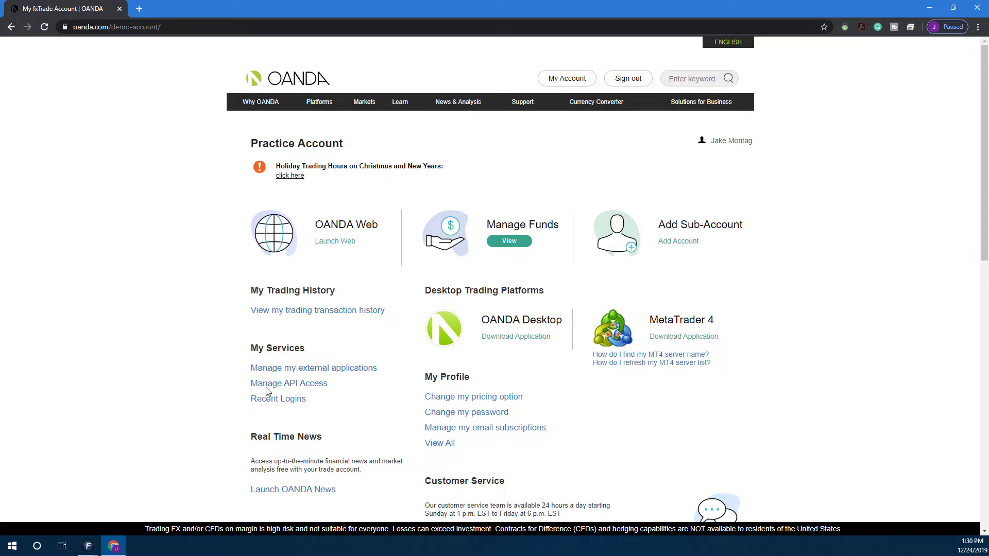
pyautogui.moveTo(250, 349); pyautogui.dragTo(306, 349)
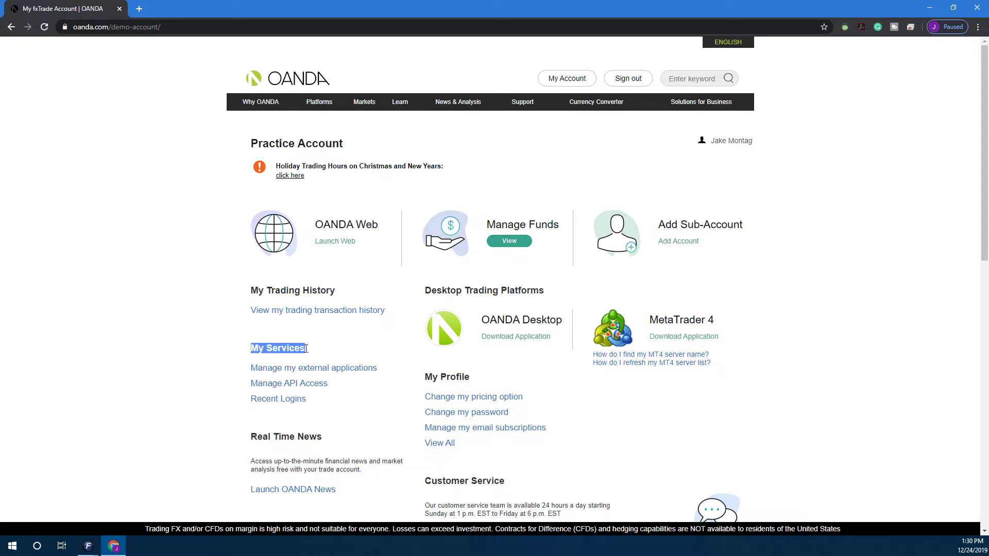
# Step: Open OANDA's Manage API Access page and read the API key explanation
pyautogui.click(274, 387)
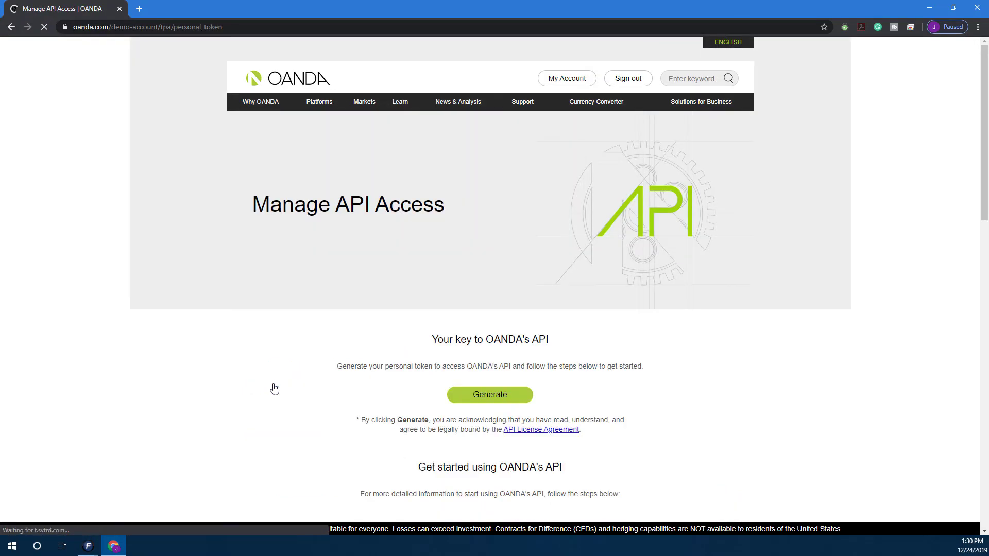
pyautogui.scroll(-2, 427, 304)
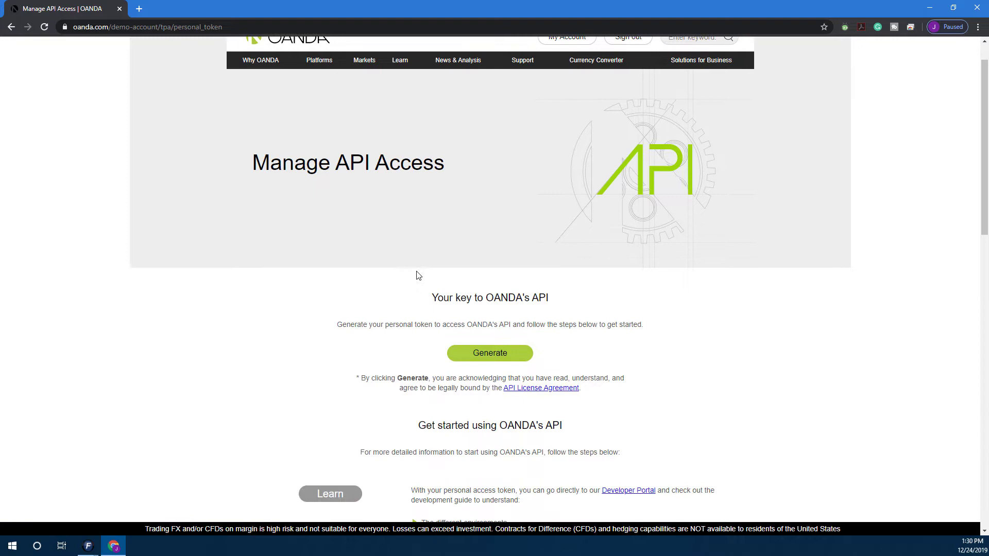
pyautogui.click(517, 298)
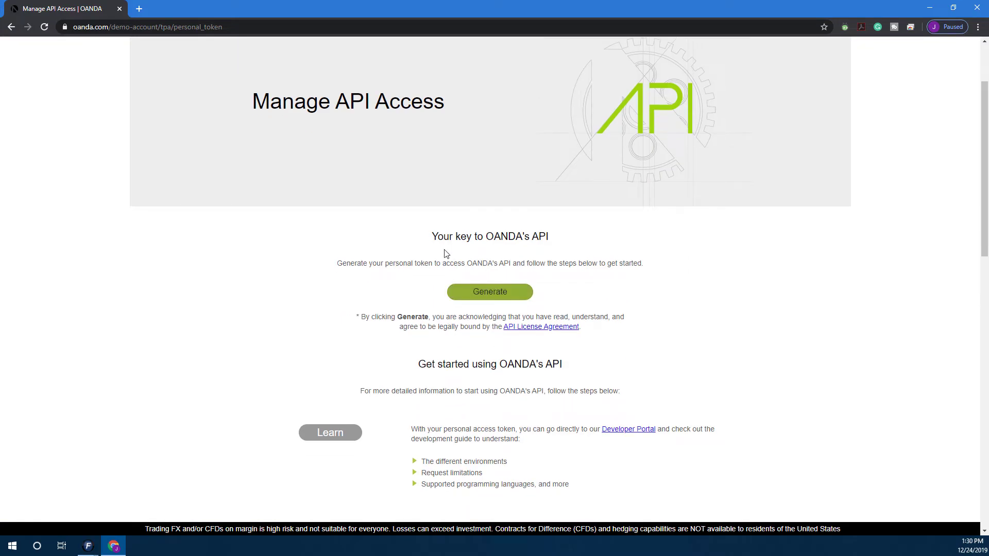
pyautogui.moveTo(437, 240); pyautogui.dragTo(551, 256)
pyautogui.click(552, 254)
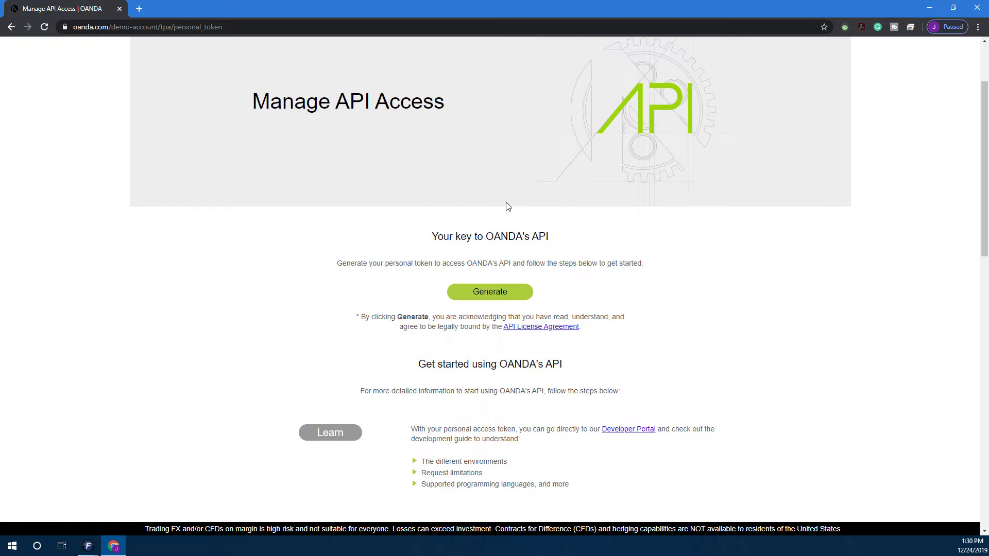
# Step: Generate a personal API access token and copy it
pyautogui.click(486, 297)
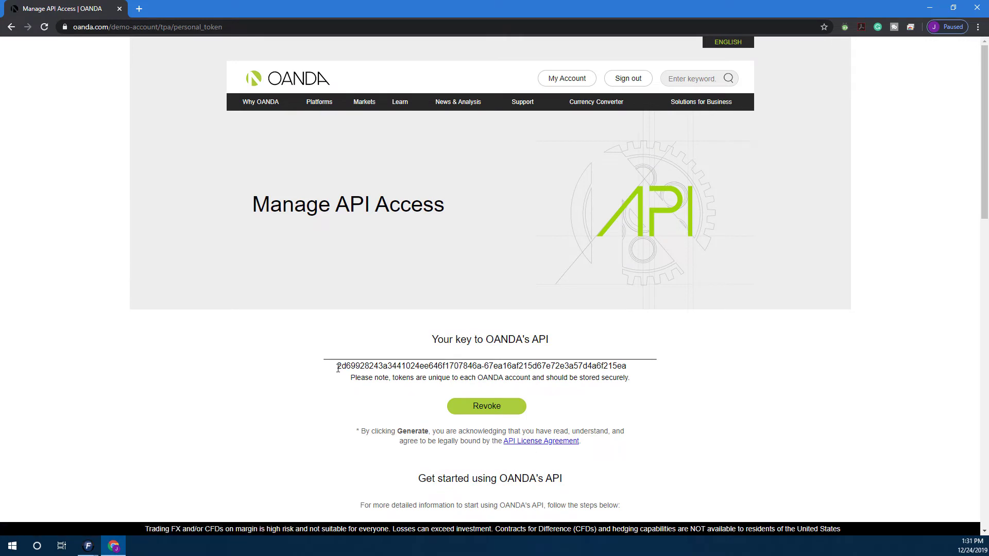
pyautogui.moveTo(337, 368); pyautogui.dragTo(629, 369)
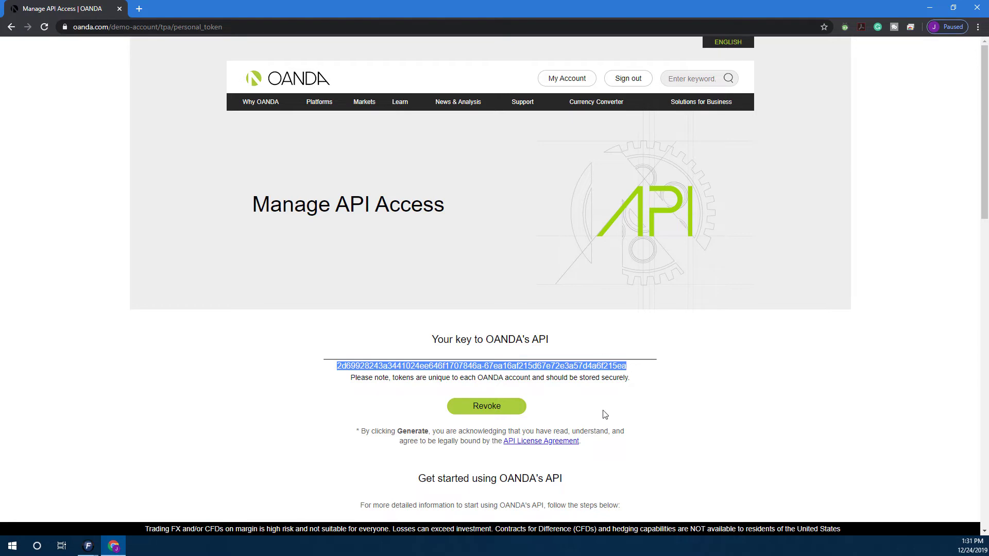
pyautogui.rightClick(536, 364)
pyautogui.click(566, 373)
# Step: Back in Optimus Flow, reopen the OANDA connection dialog and paste the token into Access Token
pyautogui.click(930, 9)
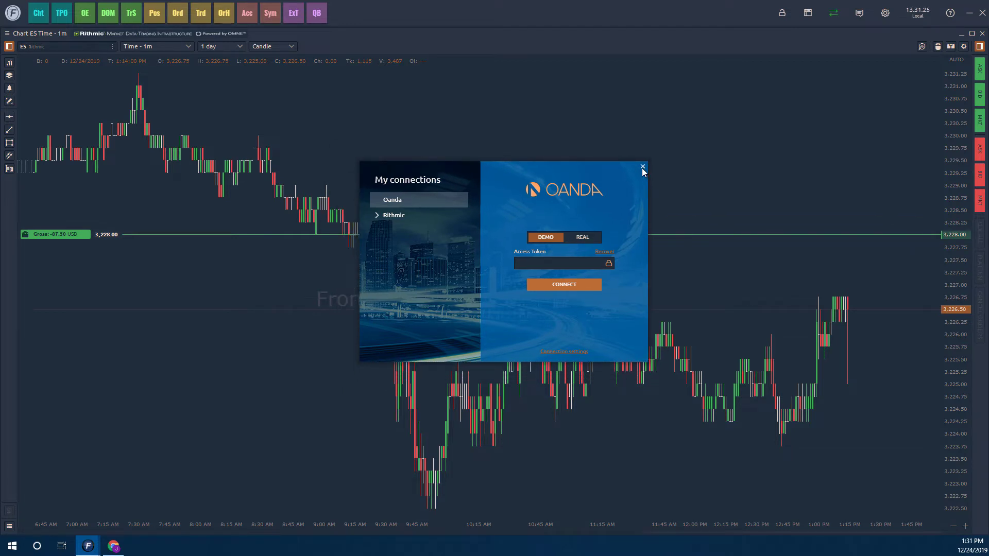
pyautogui.click(642, 167)
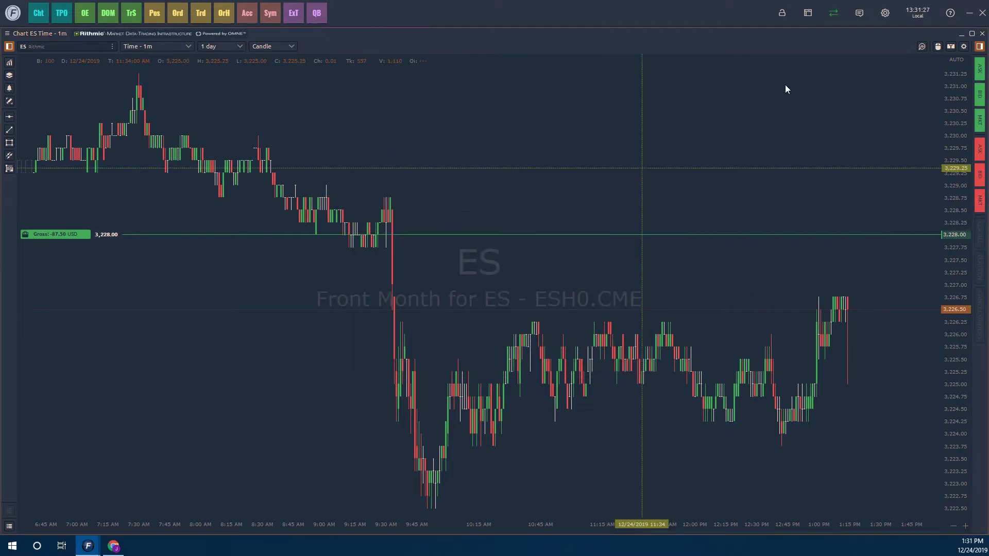
pyautogui.click(837, 16)
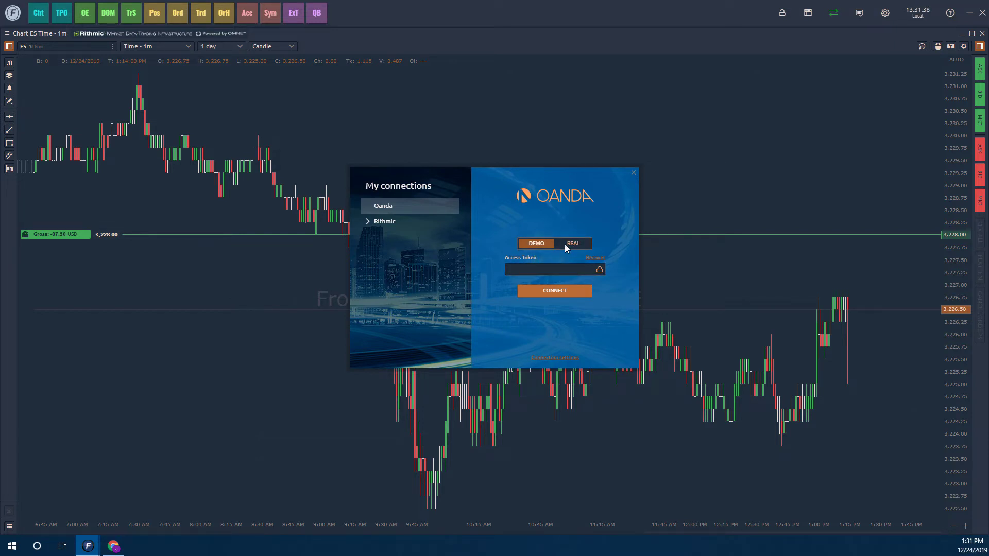
pyautogui.click(529, 272)
pyautogui.rightClick(566, 268)
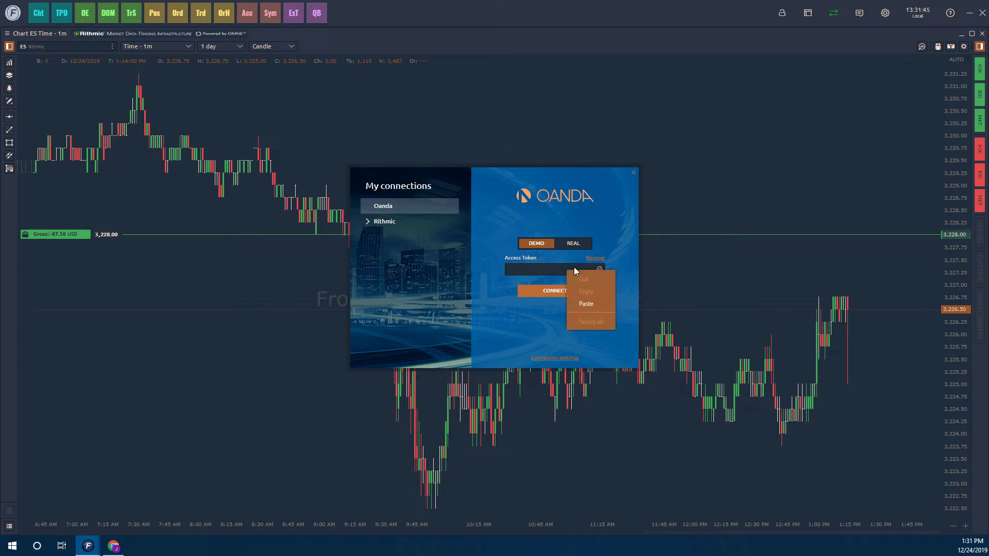
pyautogui.click(578, 305)
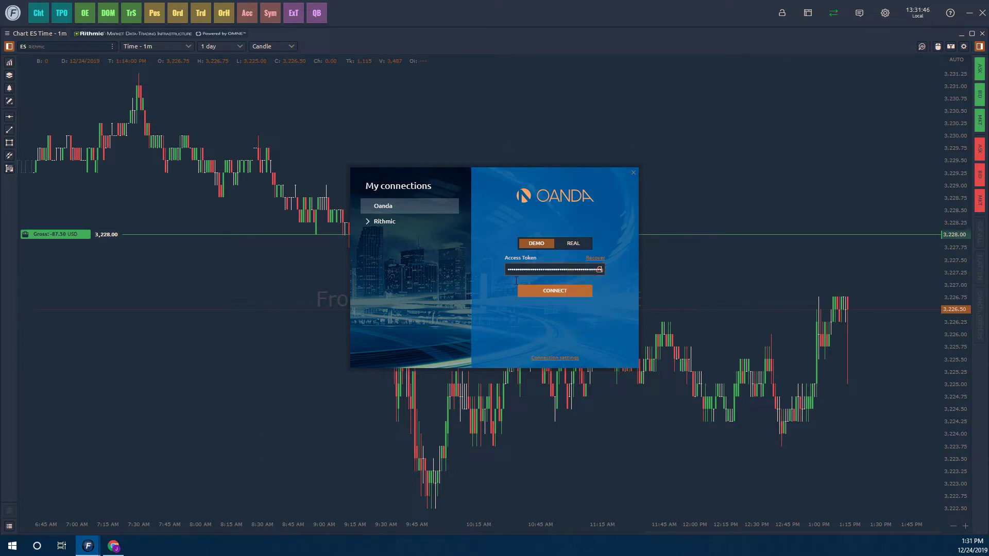
# Step: Connect to OANDA Demo, check the Primary account's 100,000.00 USD info, then return to Chrome
pyautogui.click(558, 293)
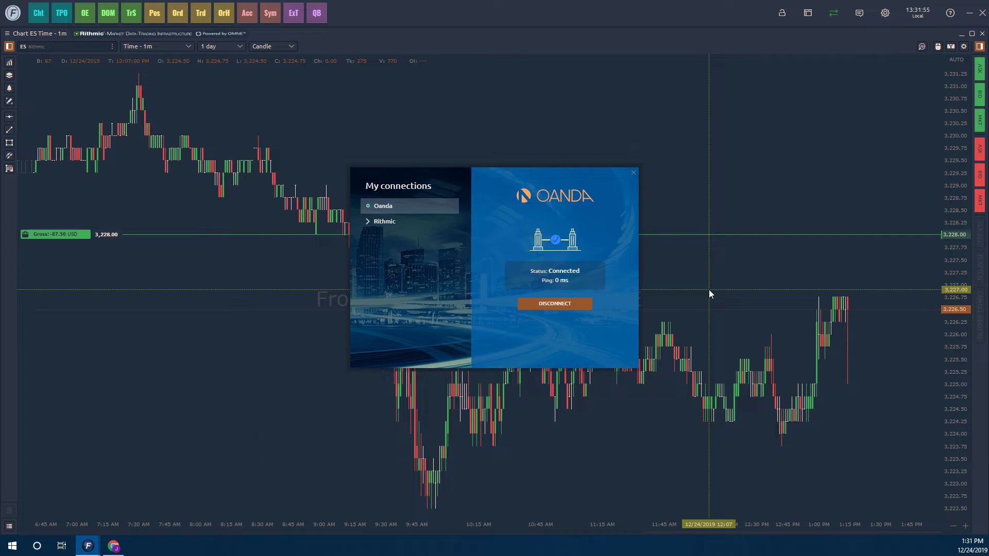
pyautogui.click(634, 176)
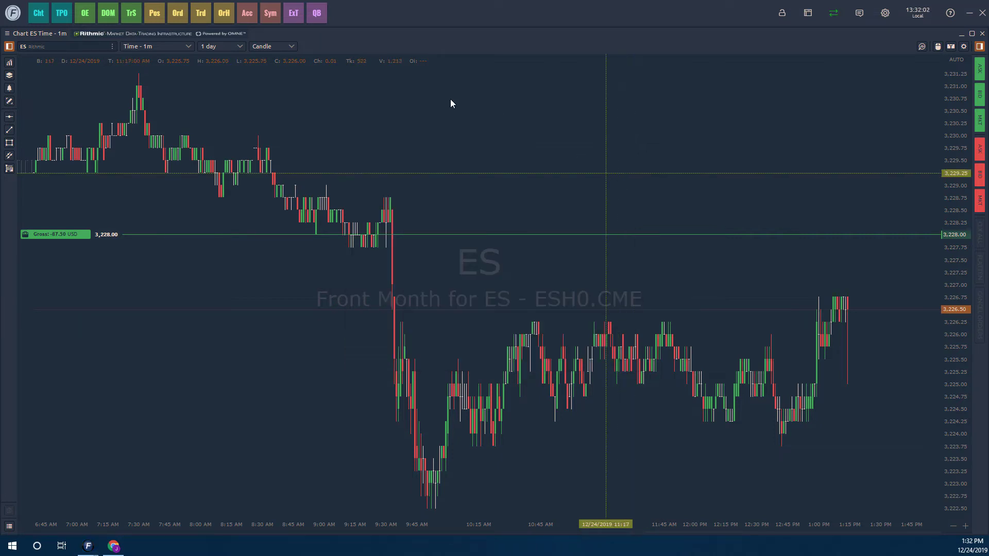
pyautogui.click(250, 16)
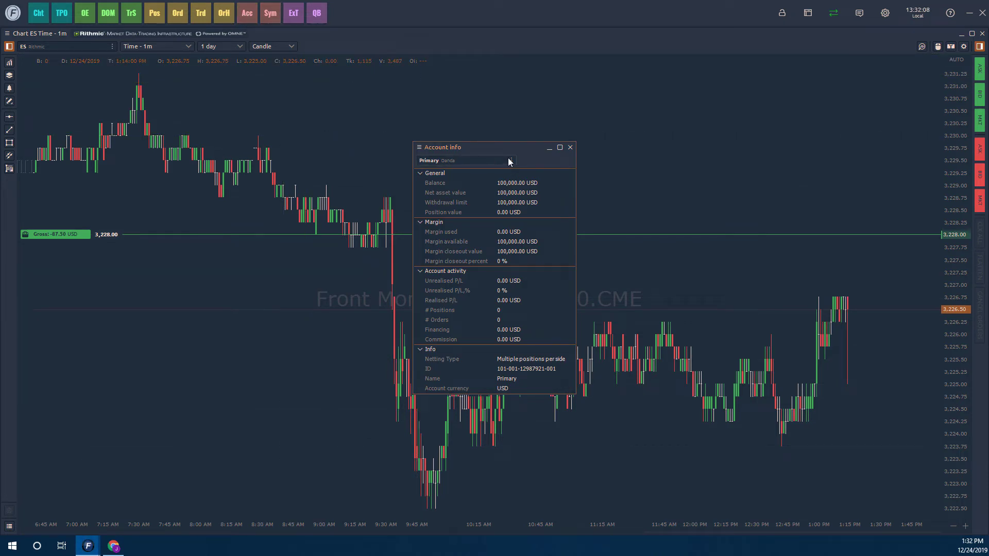
pyautogui.click(509, 161)
pyautogui.click(443, 208)
pyautogui.click(121, 549)
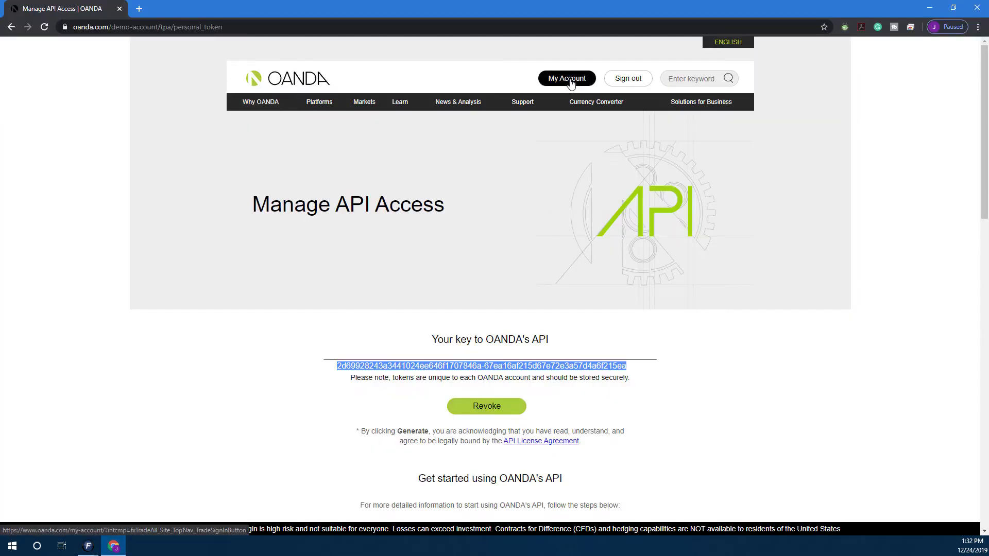
# Step: Go to My Account and bring up the Add New Sub-Account form on My Funds
pyautogui.click(555, 72)
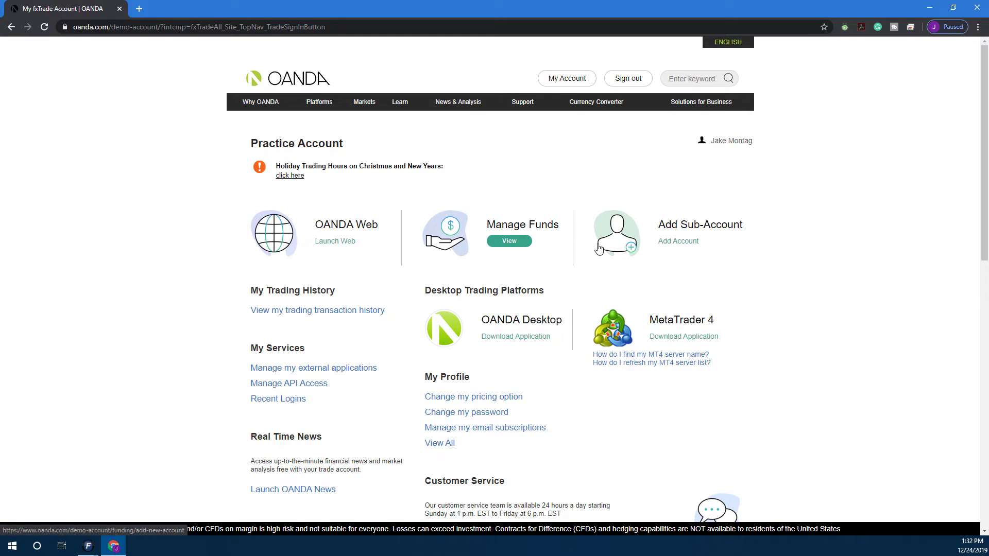
pyautogui.click(687, 242)
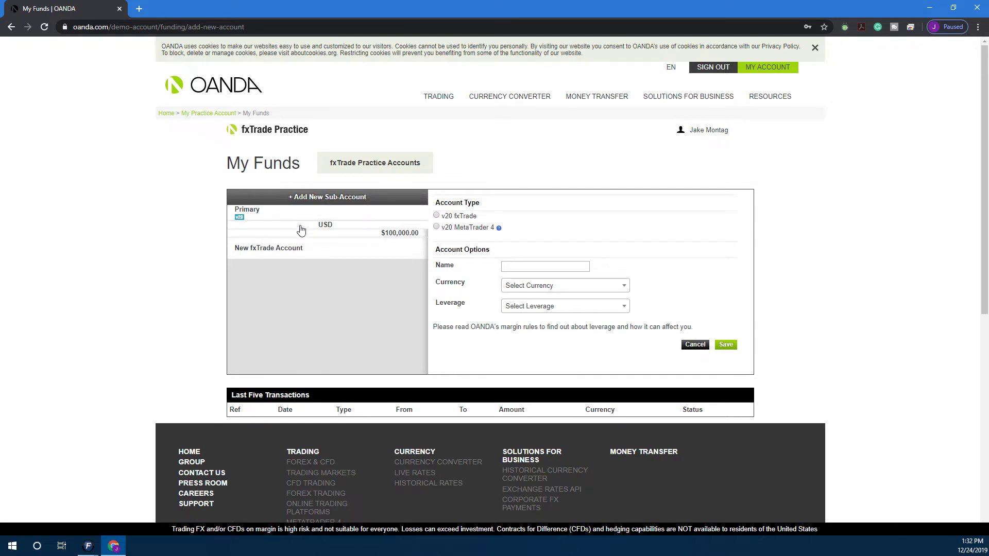
# Step: Show the Primary USD account summary with its $100,000.00 balance at 50:1 leverage
pyautogui.click(255, 236)
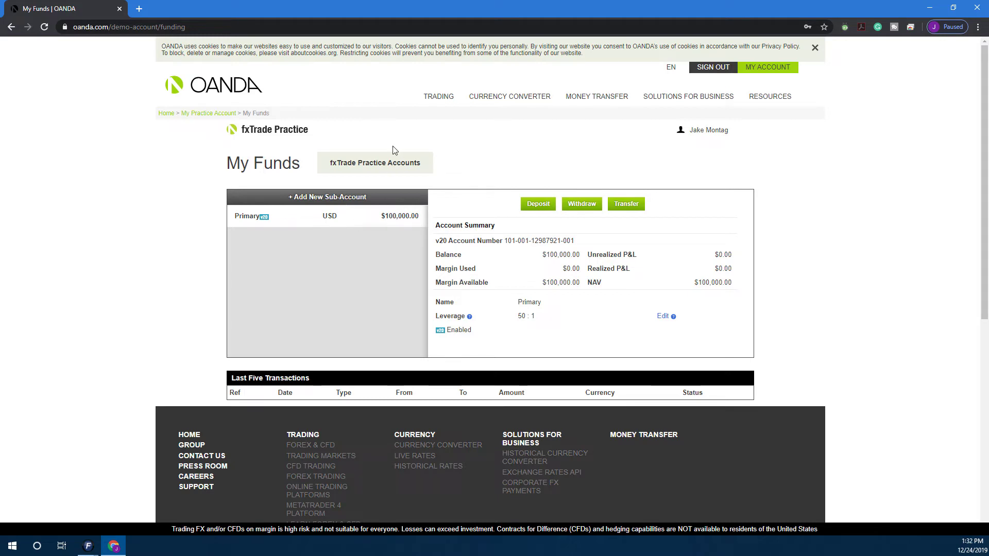
# Step: Return to the OANDA home page and log in with the fxTrade Practice account type
pyautogui.click(358, 168)
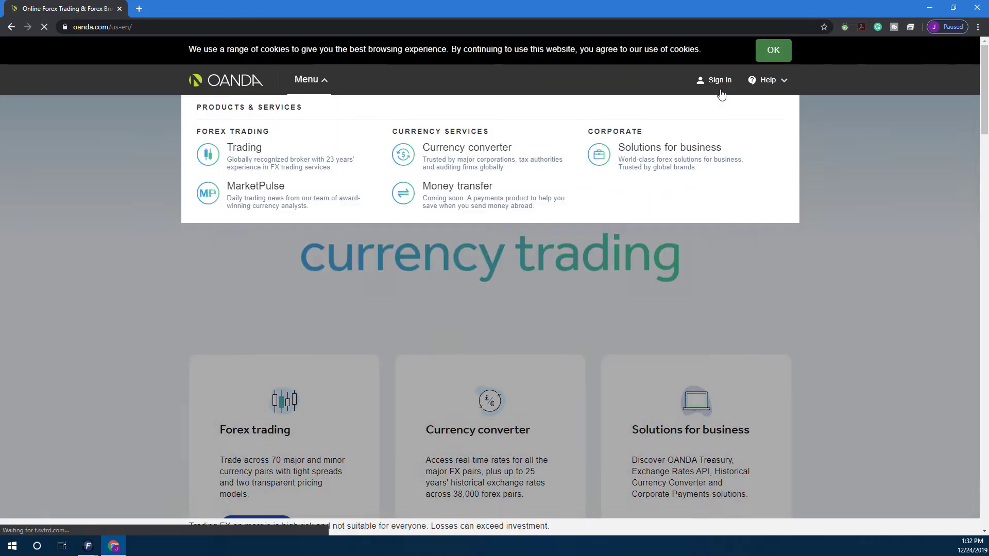
pyautogui.click(722, 86)
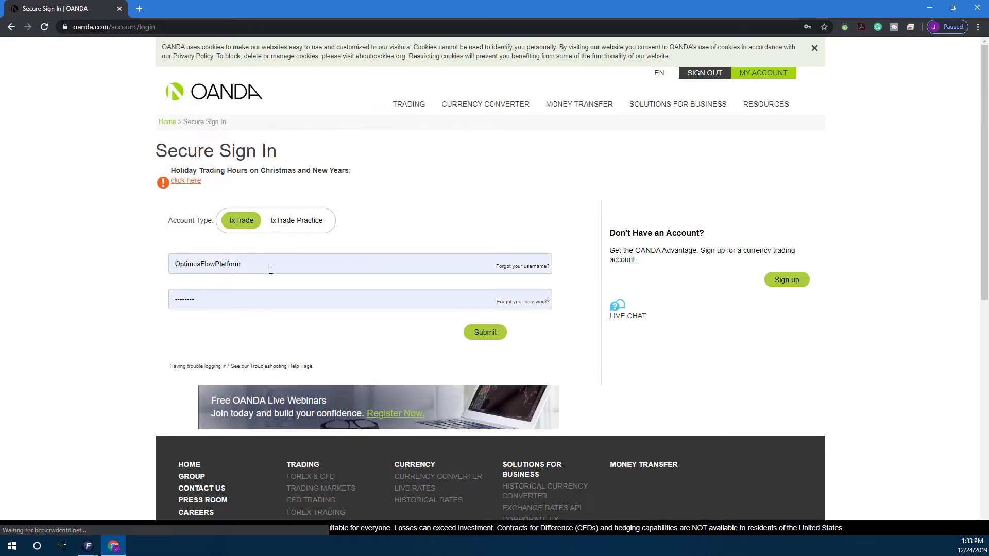
pyautogui.click(304, 222)
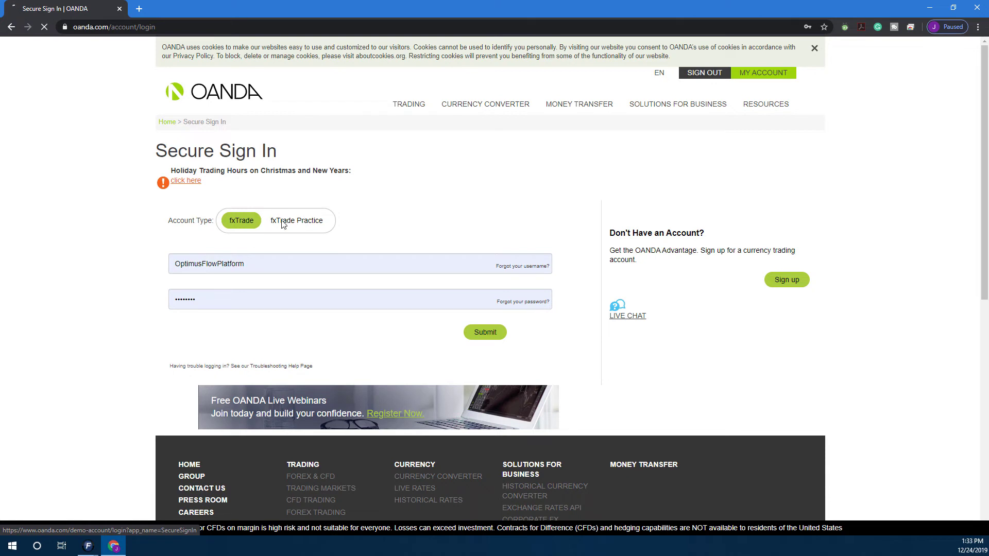
pyautogui.click(485, 334)
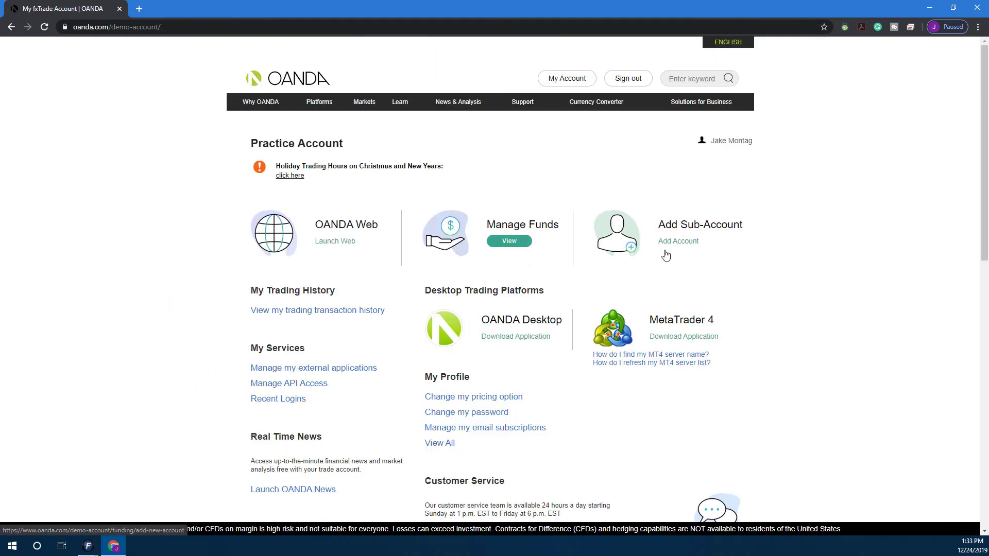
# Step: Add a v20 fxTrade sub-account named Demo in USD with 20 : 1 leverage and save it
pyautogui.click(678, 242)
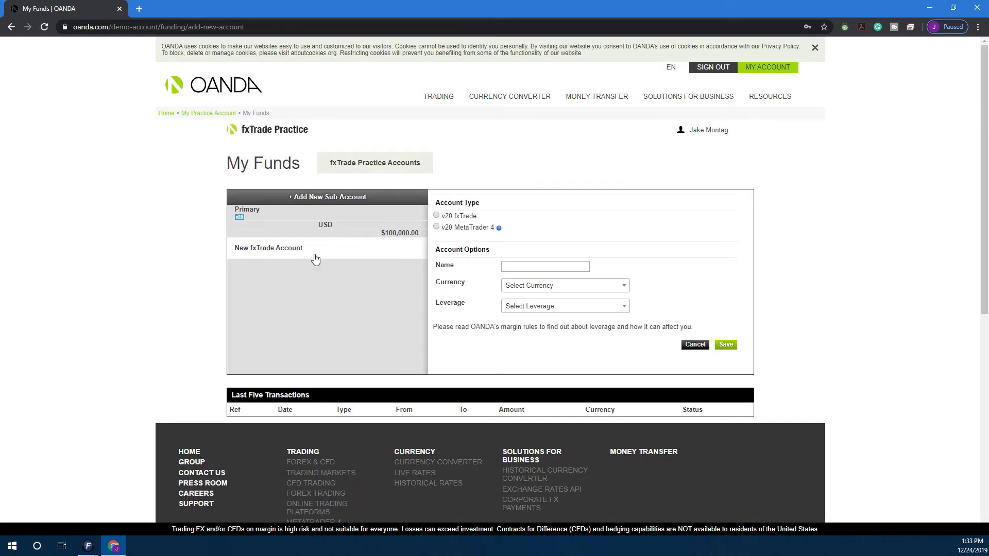
pyautogui.click(436, 215)
pyautogui.click(507, 266)
pyautogui.click(515, 286)
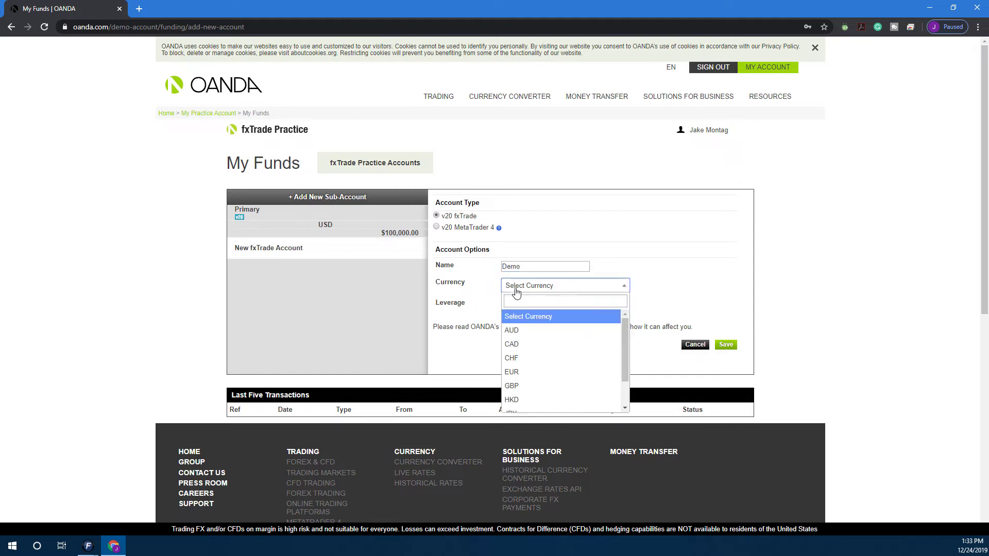
pyautogui.scroll(-3, 590, 369)
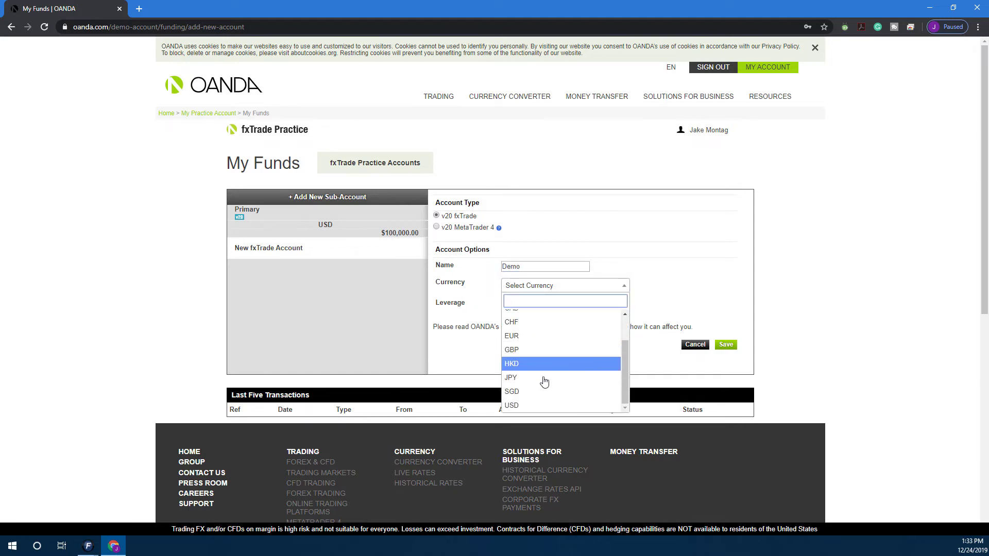
pyautogui.click(530, 407)
pyautogui.click(527, 311)
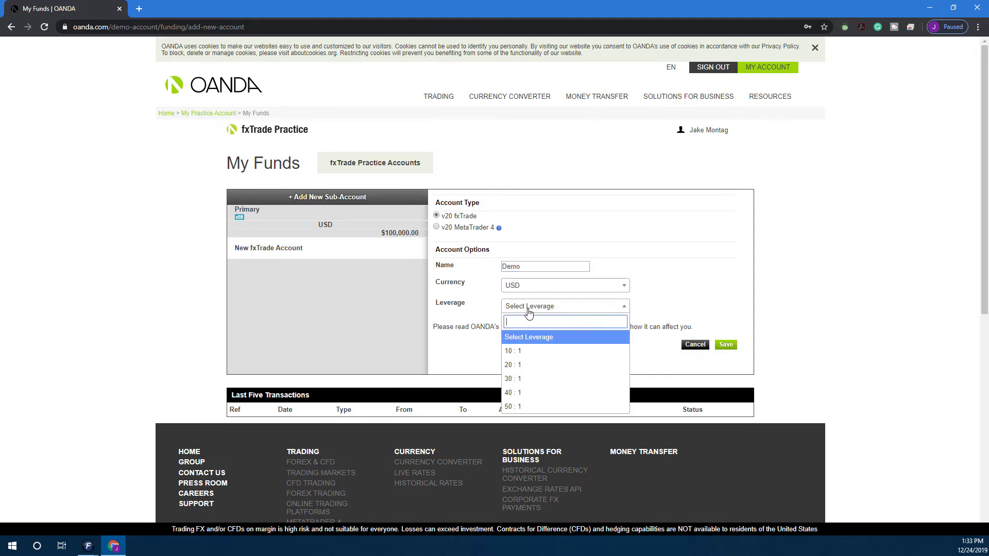
pyautogui.click(526, 369)
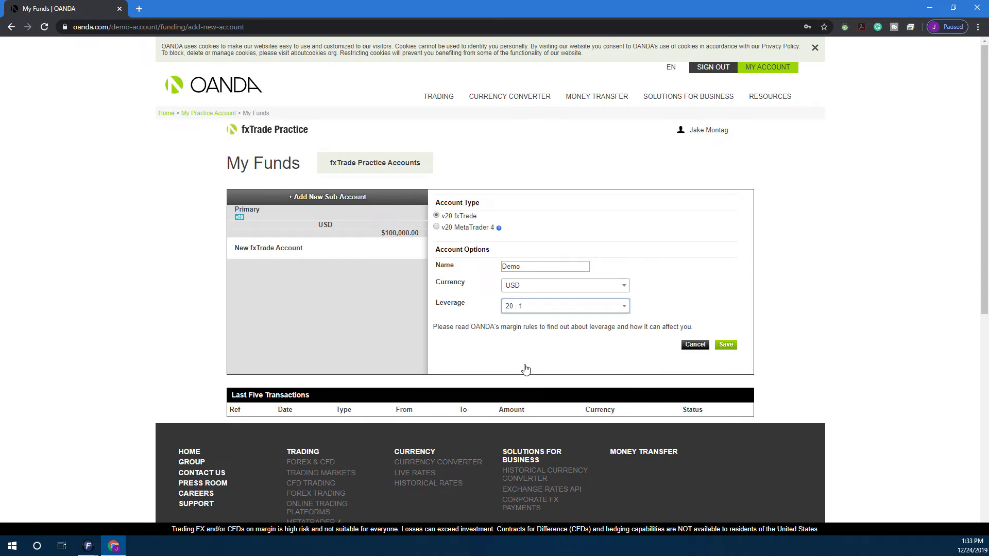
pyautogui.click(727, 345)
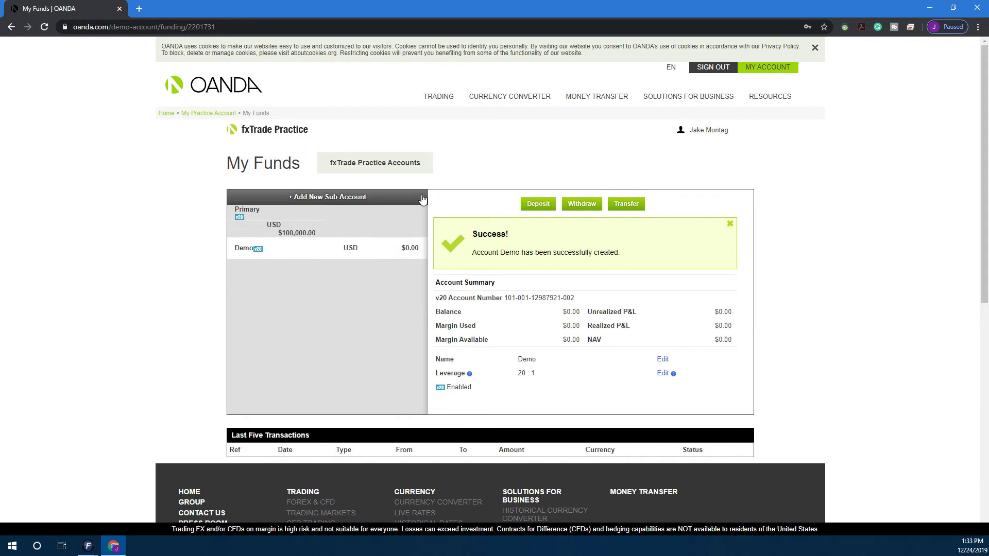
# Step: Deposit 100 USD into Demo using Add funds and confirm the new $100.00 balance
pyautogui.click(538, 206)
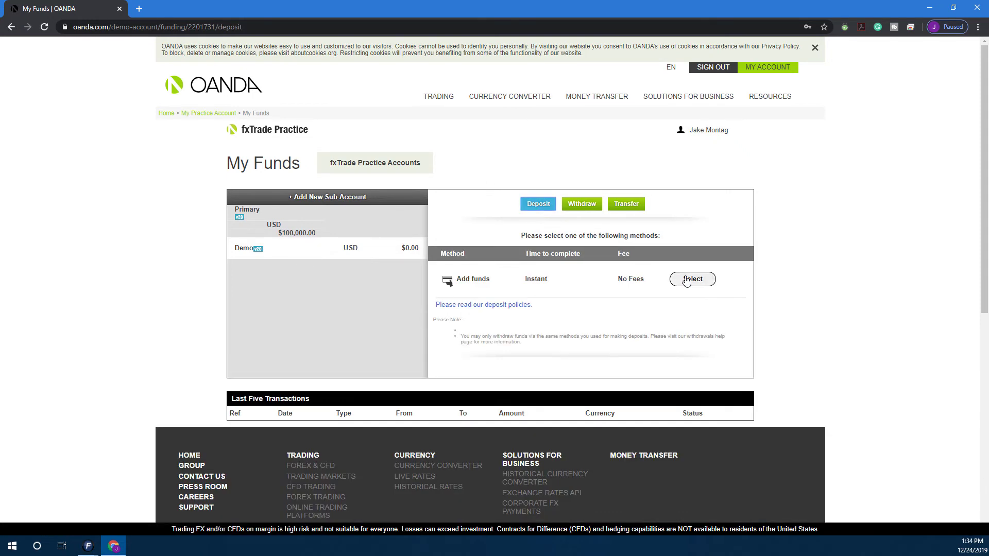
pyautogui.click(695, 281)
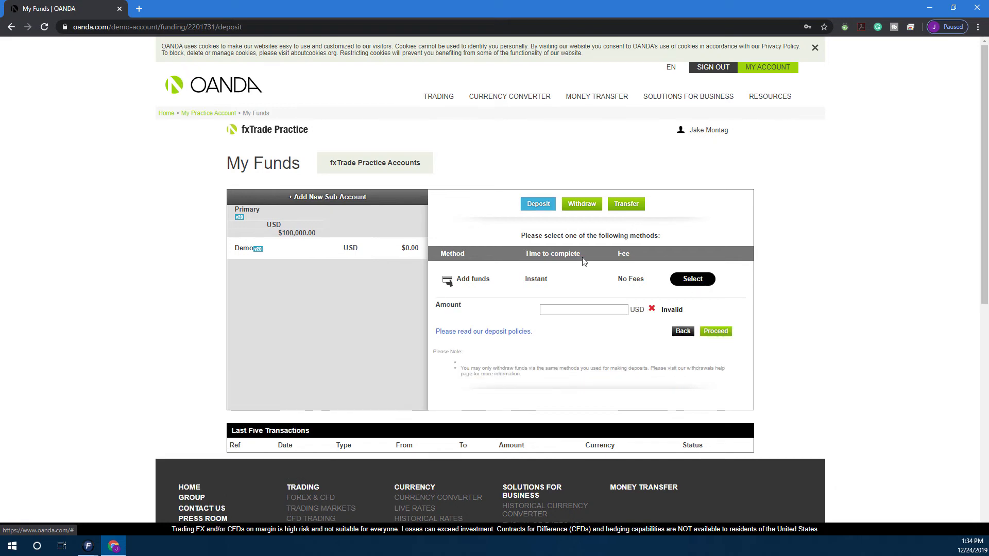
pyautogui.click(546, 309)
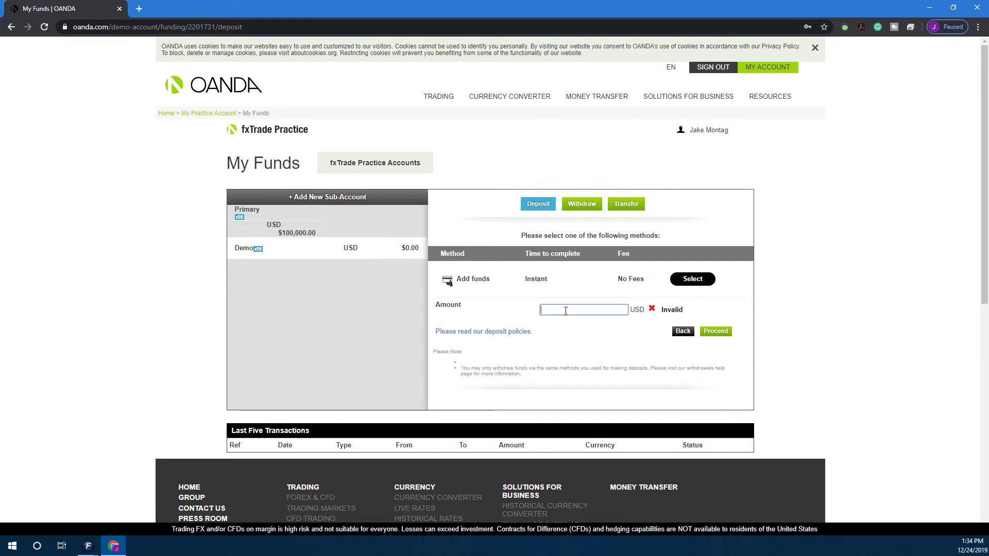
pyautogui.write('100')
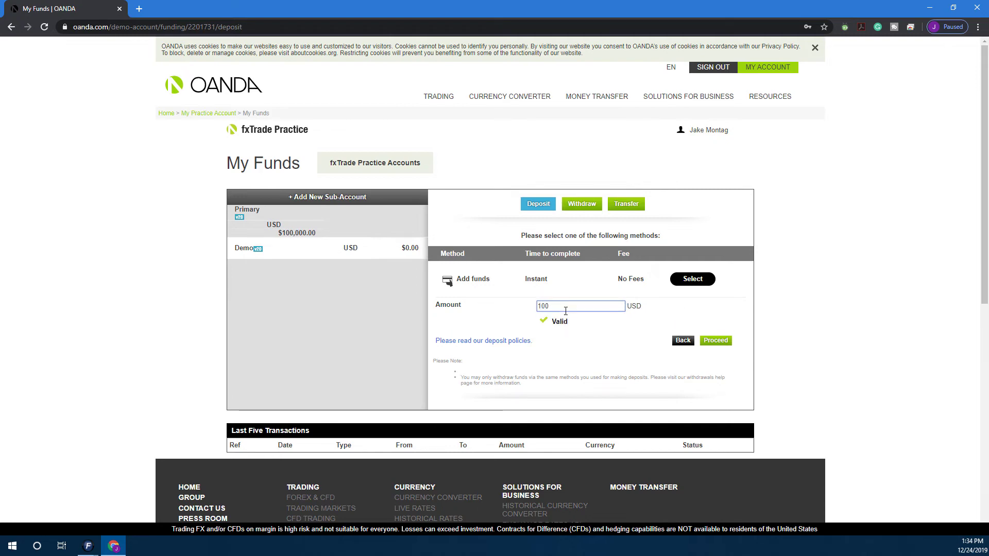
pyautogui.click(716, 341)
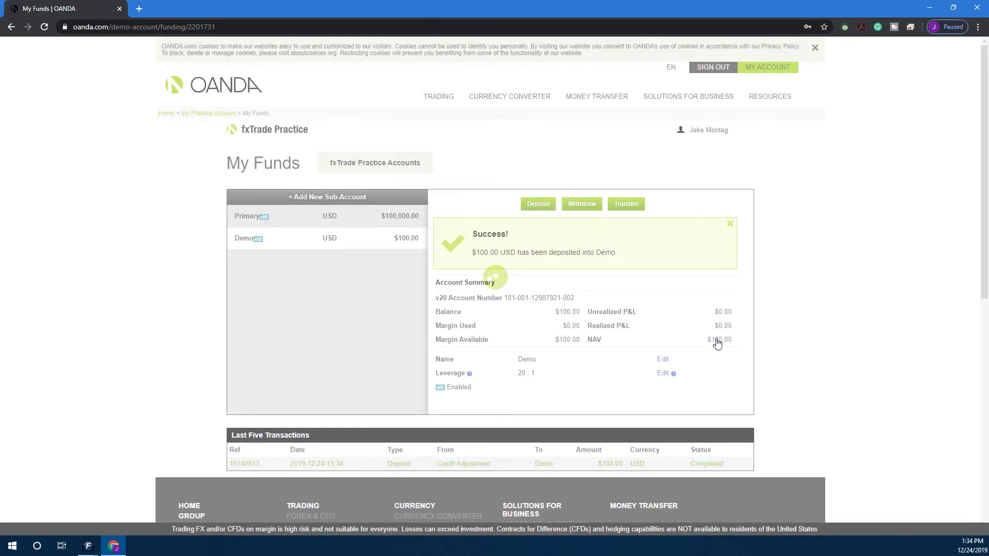
pyautogui.moveTo(553, 311); pyautogui.dragTo(580, 339)
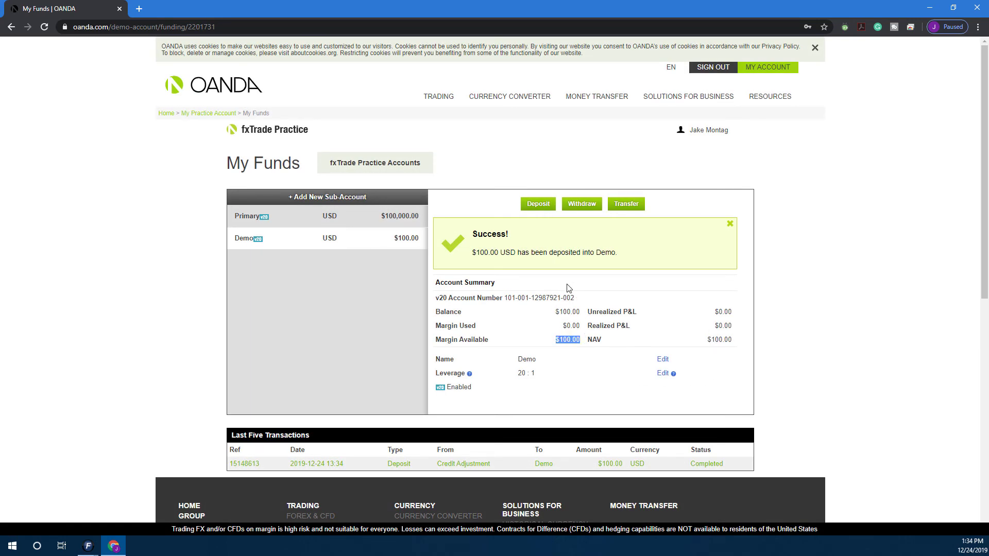
# Step: Withdraw $100 from Demo using Withdraw Funds, leaving a $0.00 balance
pyautogui.click(592, 212)
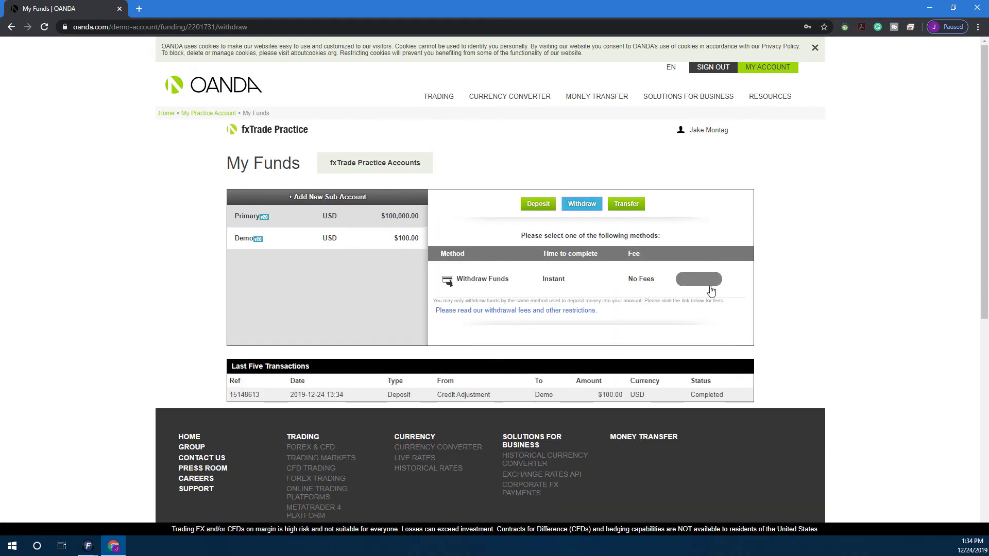
pyautogui.click(708, 283)
pyautogui.click(594, 310)
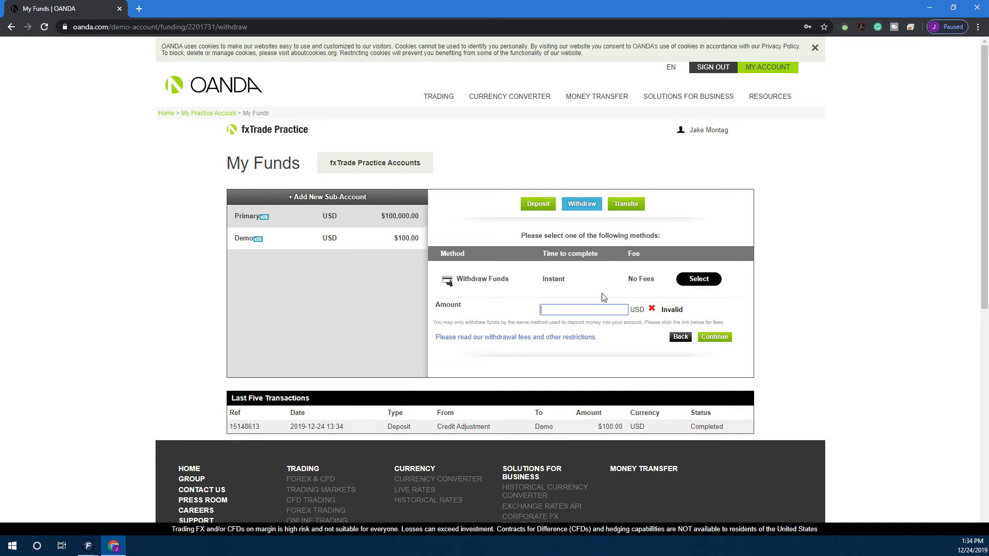
pyautogui.write('100')
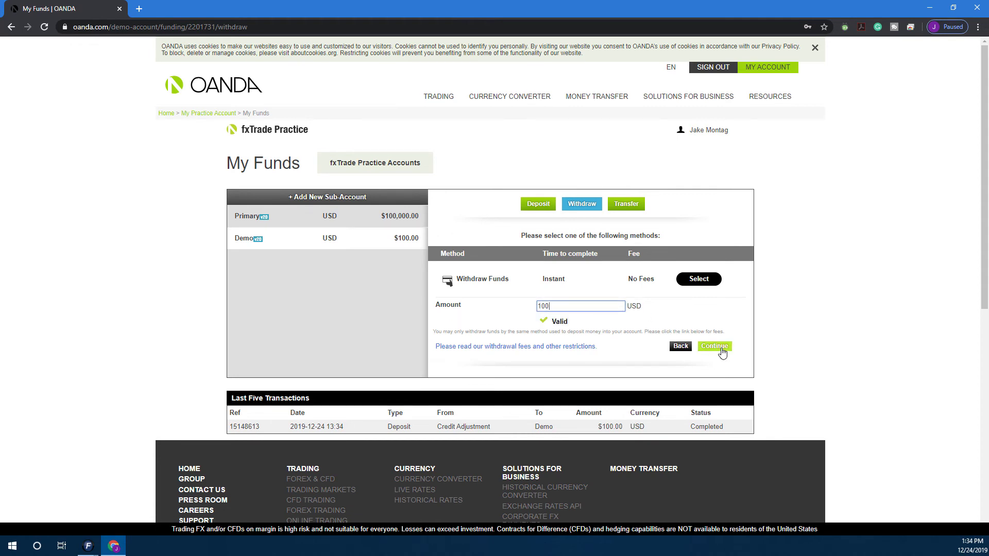
pyautogui.click(717, 346)
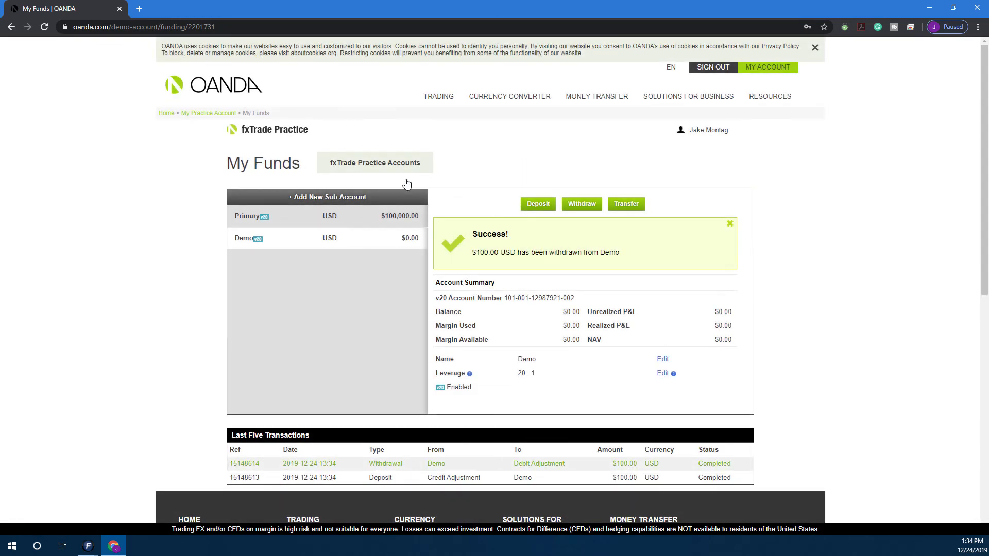
# Step: Transfer $50000 from the Primary account to the Demo sub-account
pyautogui.click(627, 205)
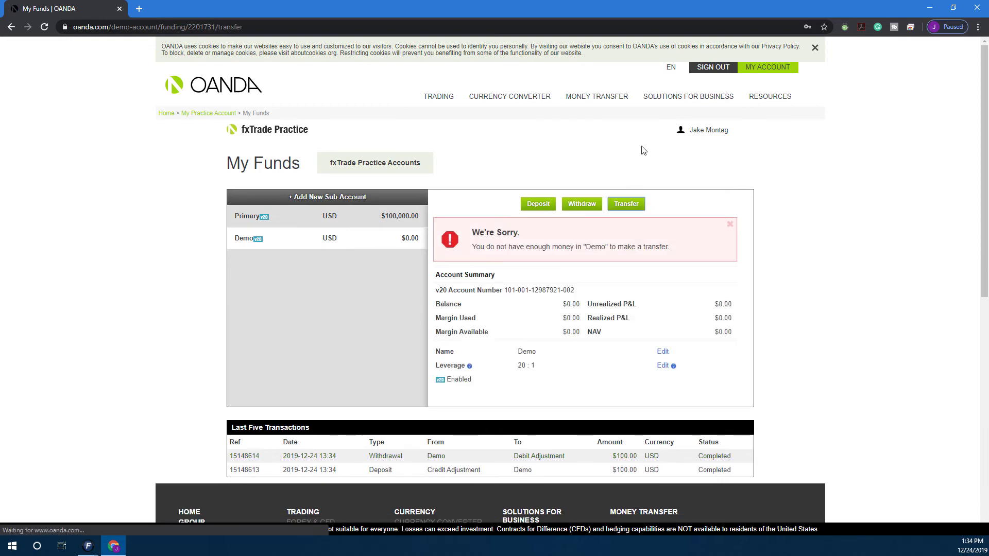
pyautogui.click(359, 220)
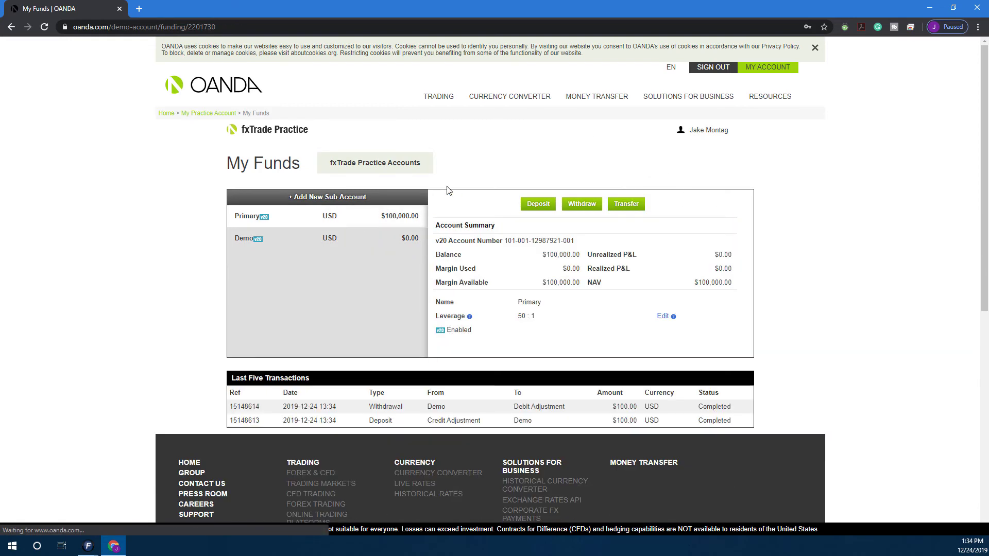
pyautogui.click(626, 204)
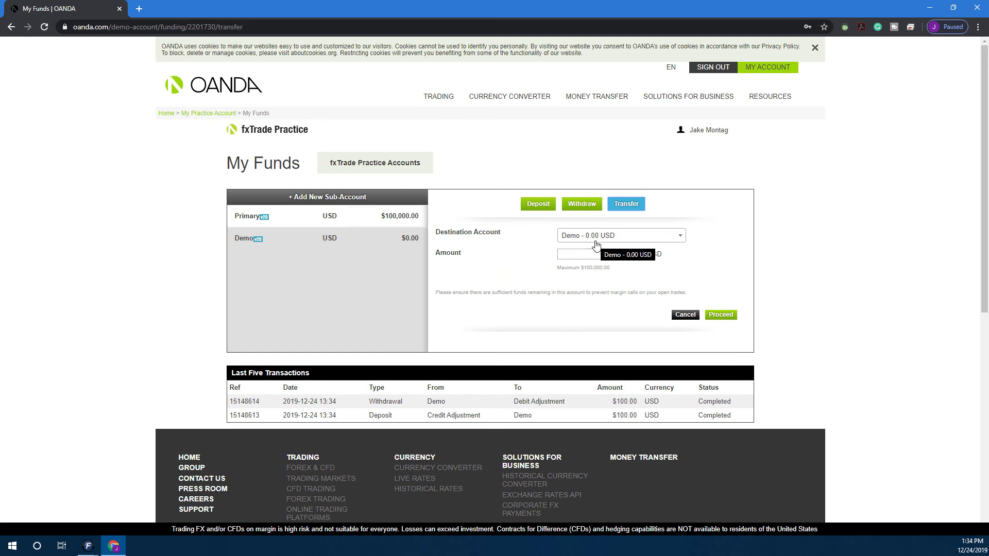
pyautogui.click(598, 236)
pyautogui.click(587, 267)
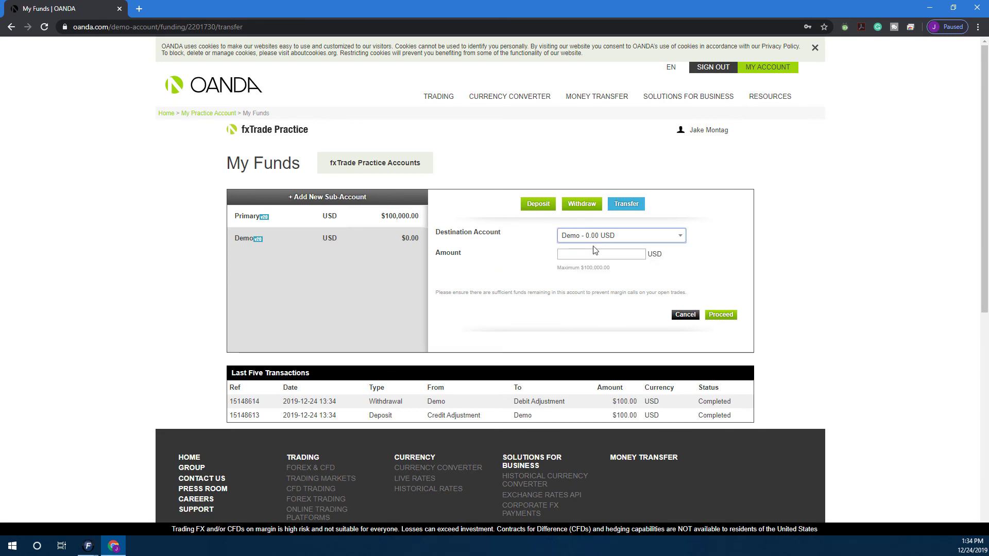
pyautogui.click(586, 257)
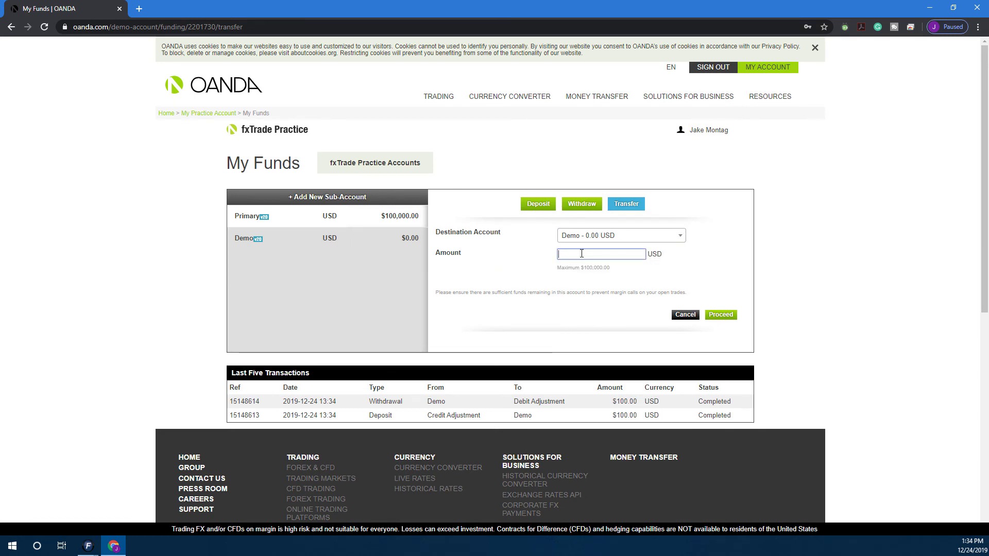
pyautogui.write('$')
pyautogui.write('50')
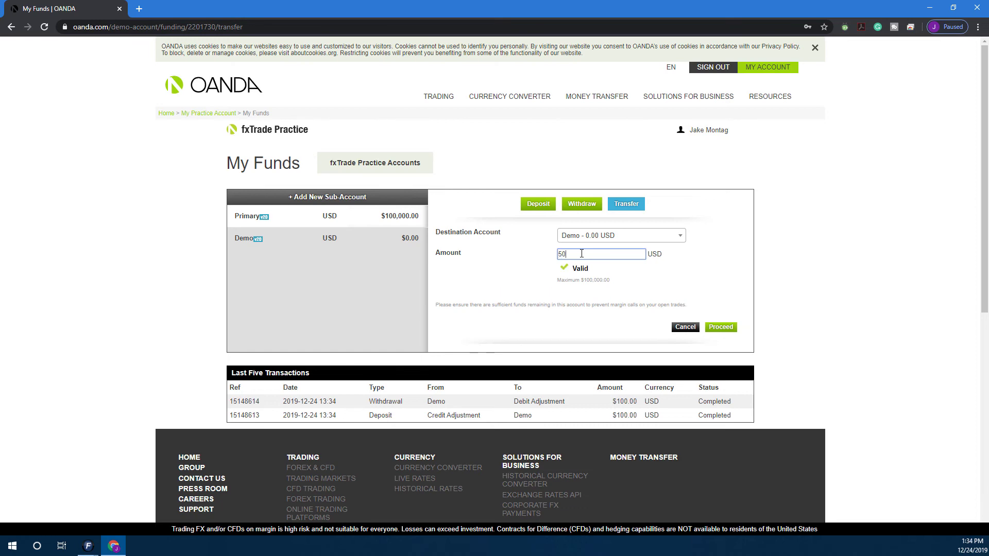
pyautogui.write('000')
pyautogui.click(720, 327)
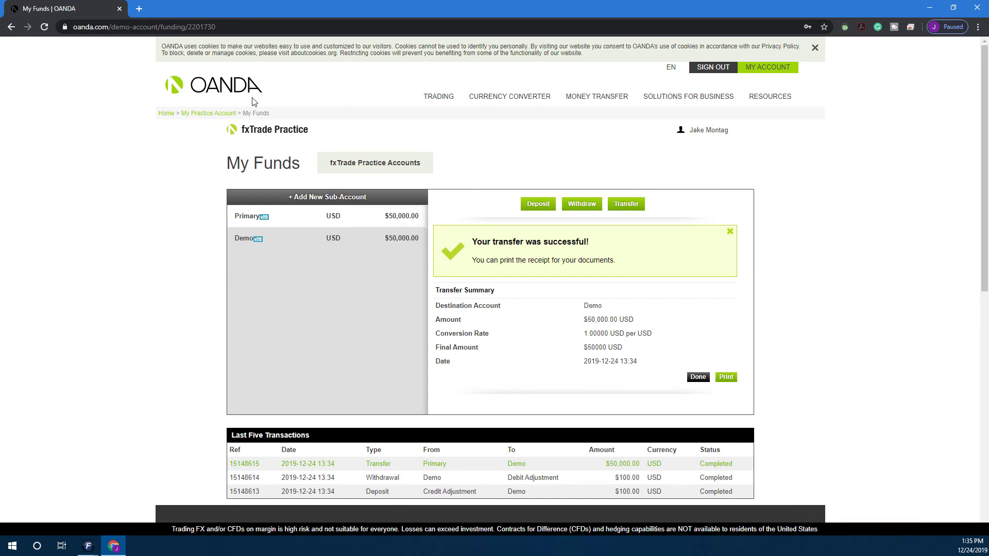
# Step: Bring Optimus Flow's Account info window forward, showing the 50,000.00 USD balance
pyautogui.moveTo(88, 546)
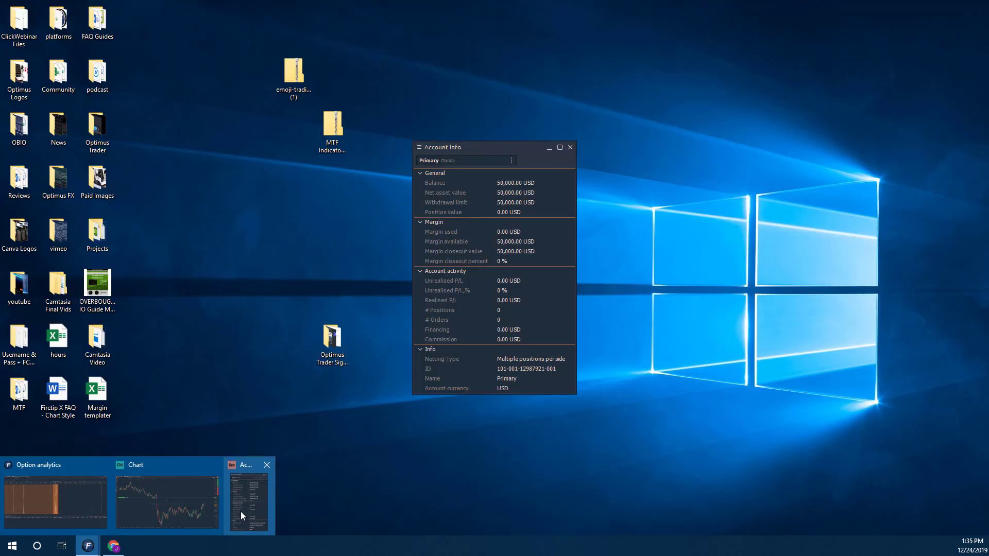
pyautogui.click(240, 511)
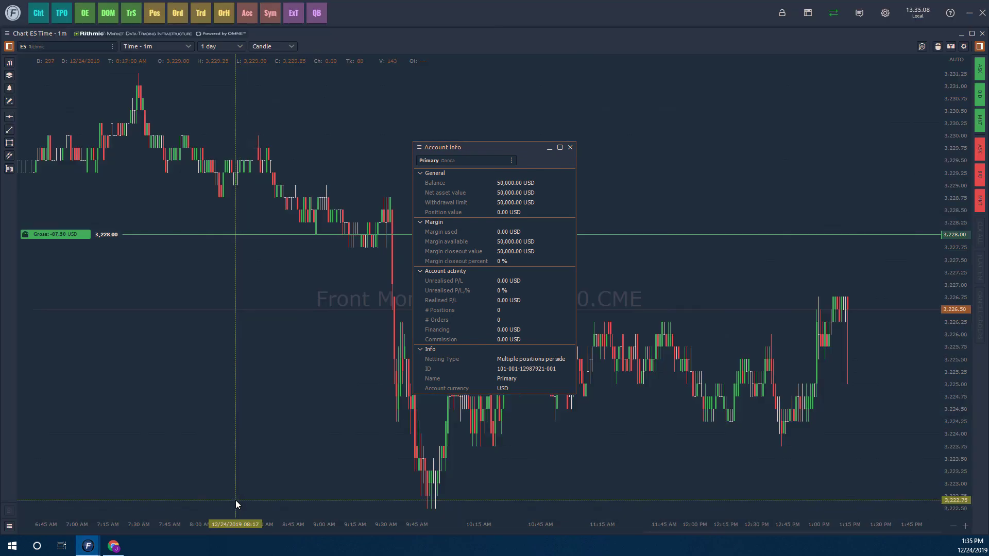